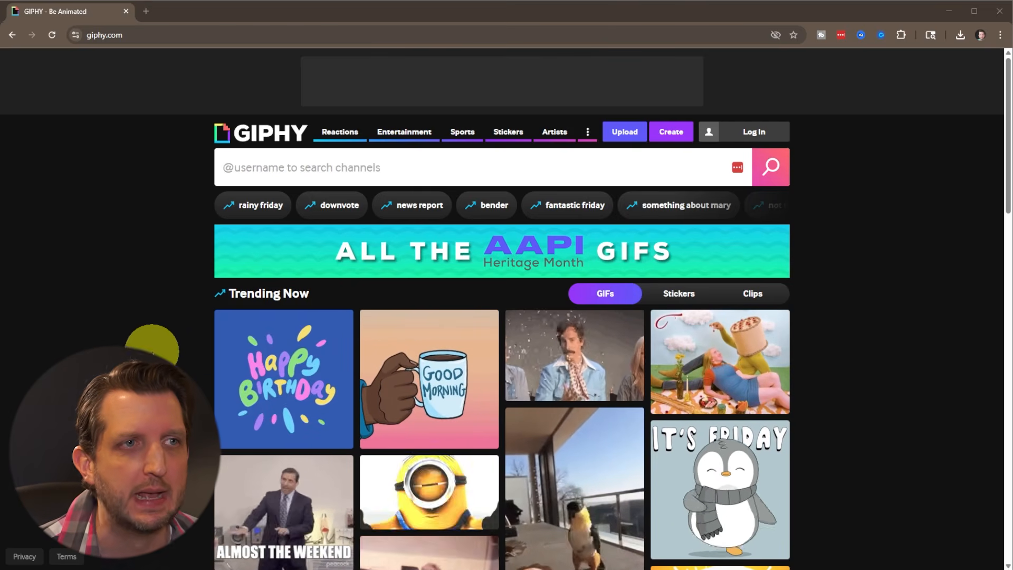
scroll(273, 319, down, 9)
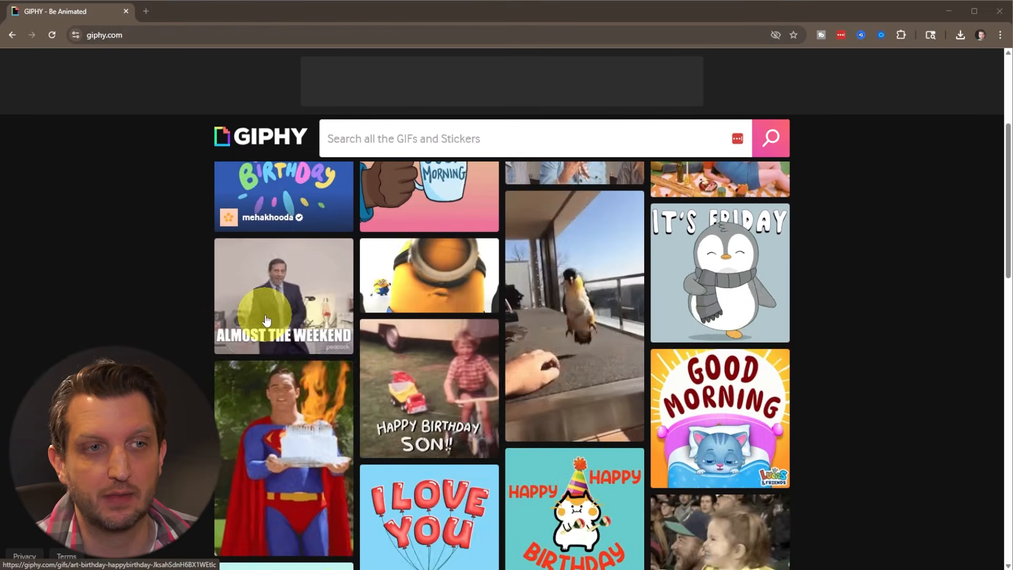
scroll(267, 320, up, 6)
scroll(266, 320, up, 3)
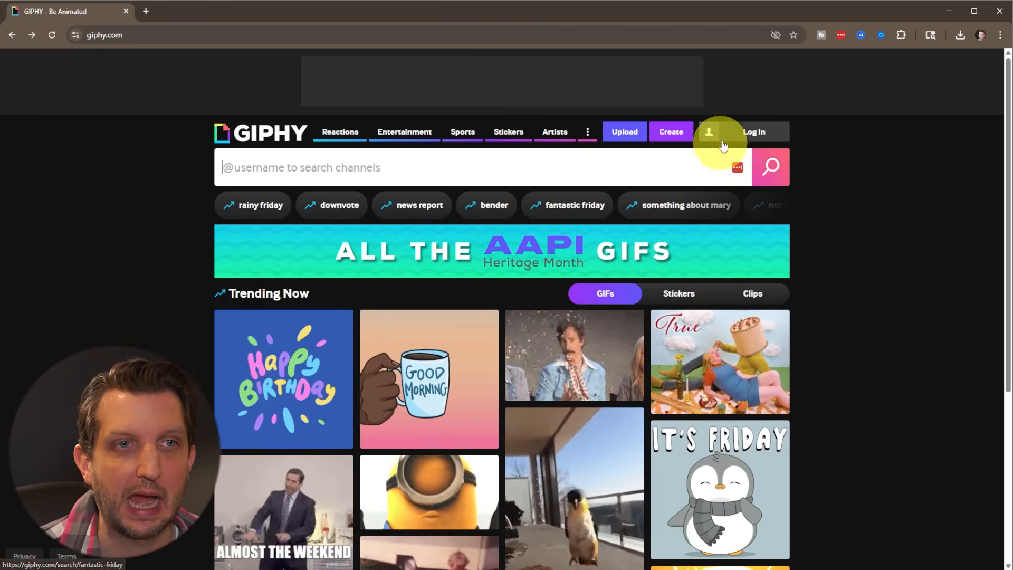
- Go to the login page and switch to the sign-up form for a new account
click(746, 132)
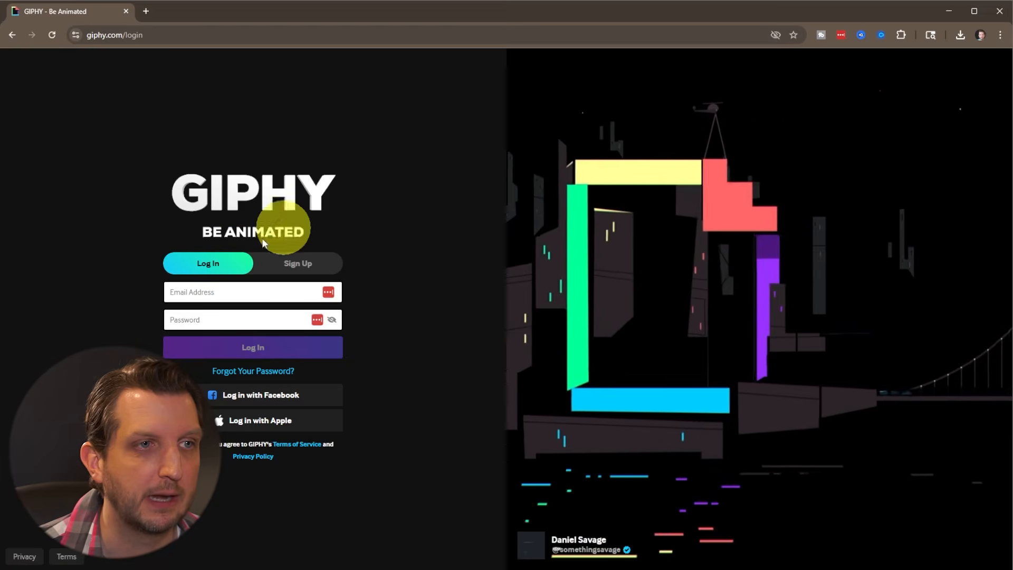
click(294, 259)
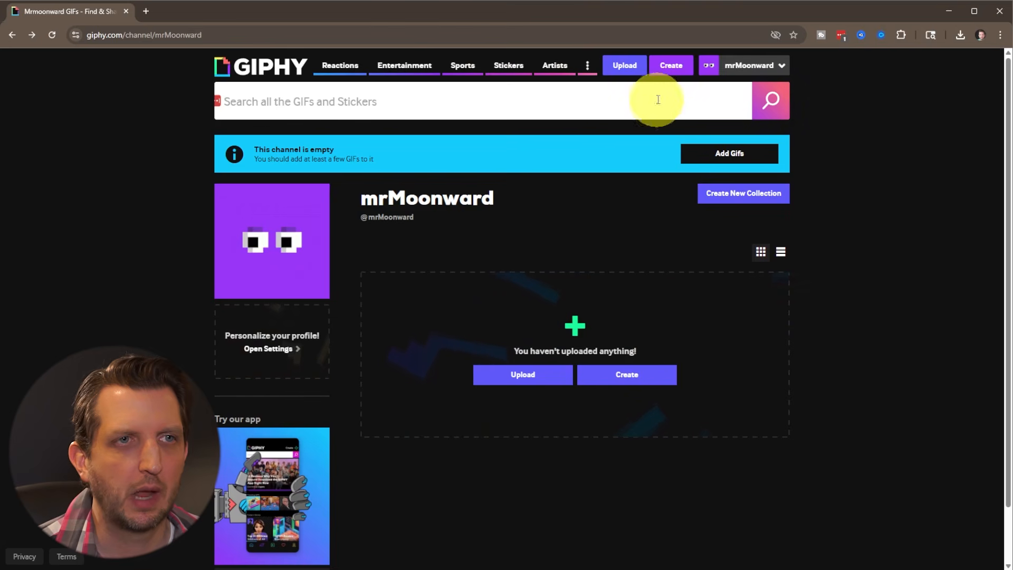
- Start creating a new GIF from the video file IMG_7803 in the Phone Transfer folder
click(670, 67)
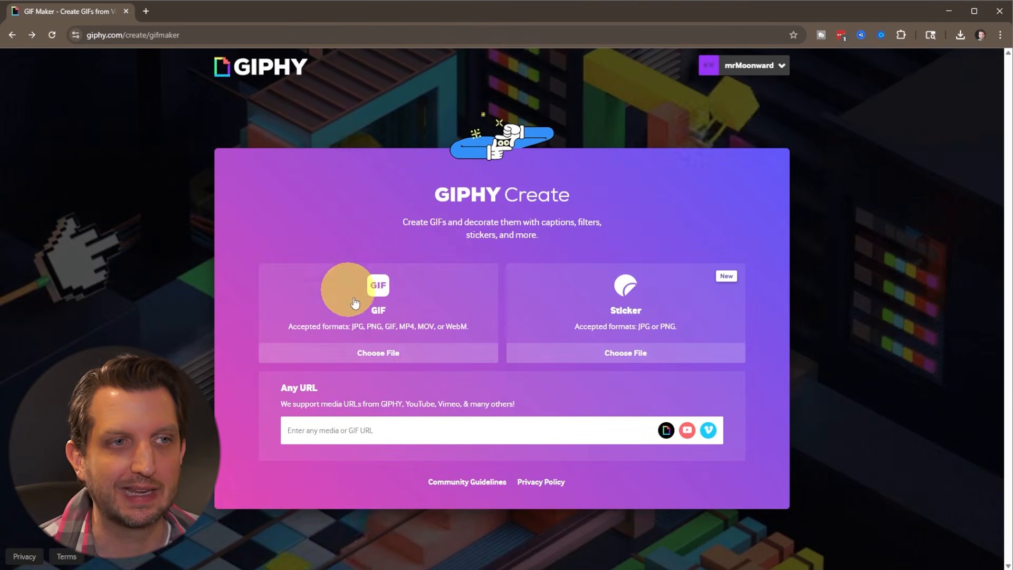
click(383, 354)
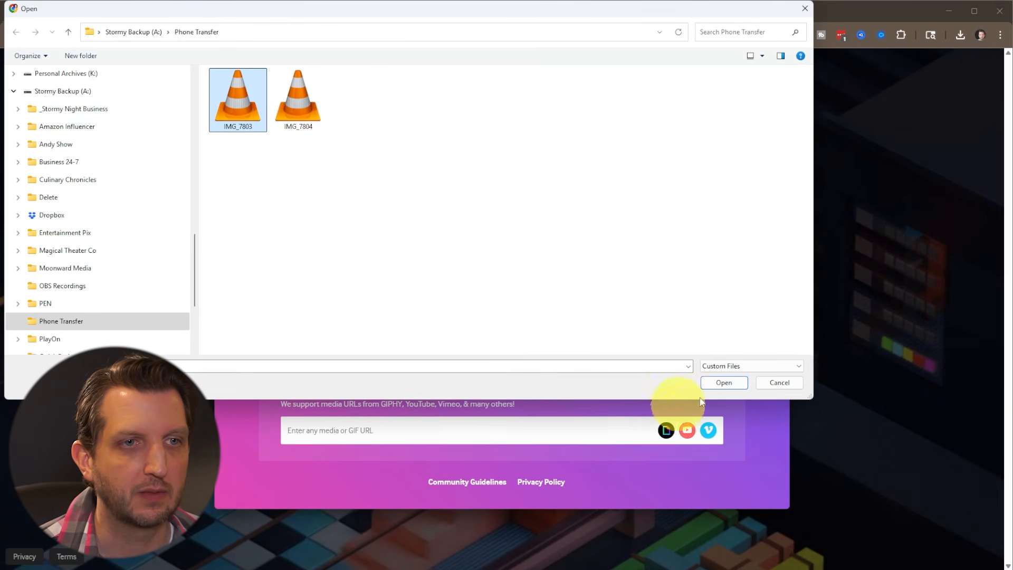
click(724, 382)
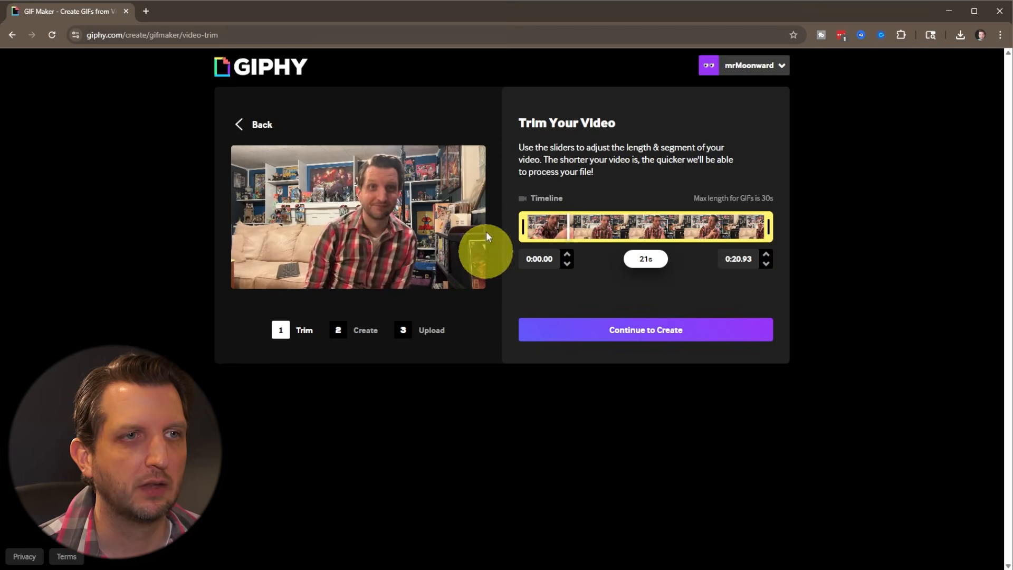
- Trim the video to the segment from 0:03.73 to 0:06.00 and continue to the GIF editor
drag(520, 228, 565, 230)
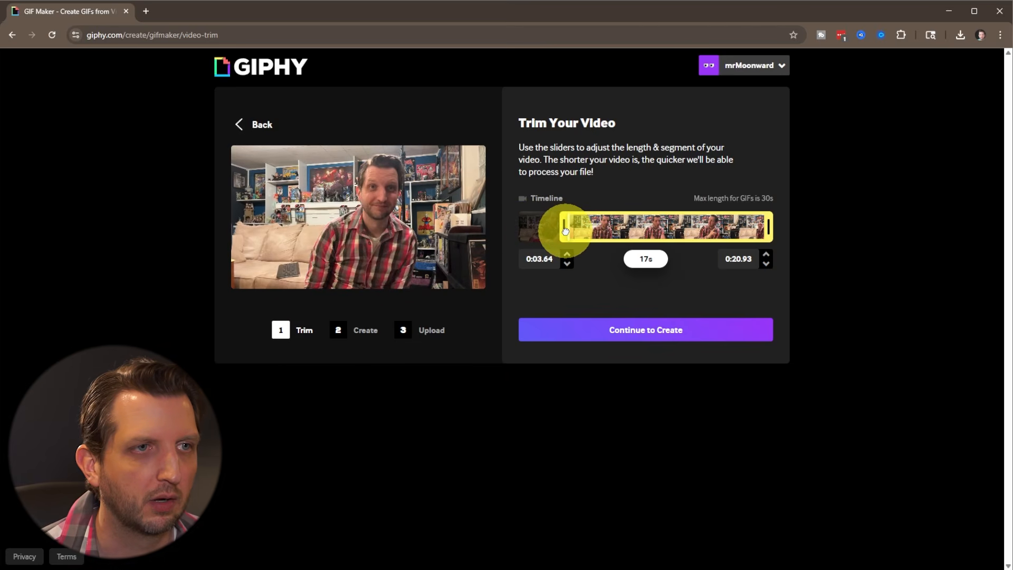
drag(761, 226, 576, 236)
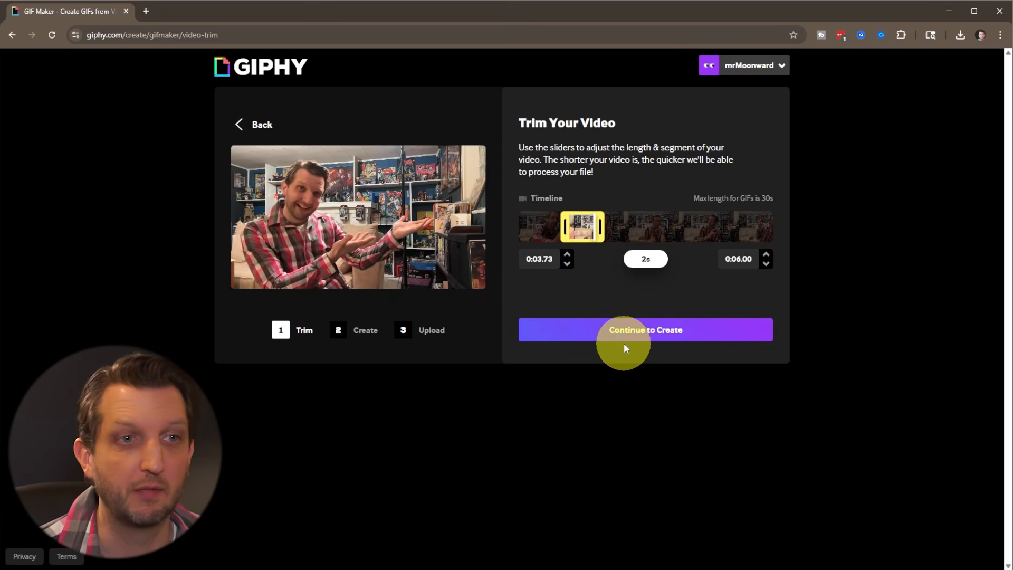
click(633, 332)
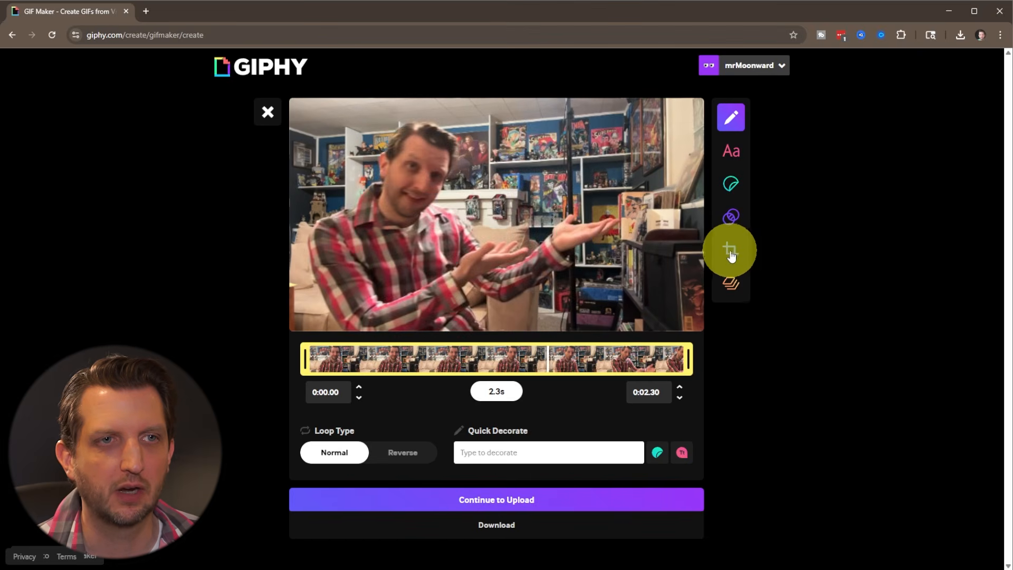
- Crop the GIF to a square aspect ratio, keeping the man and his outstretched hands in the frame
click(731, 251)
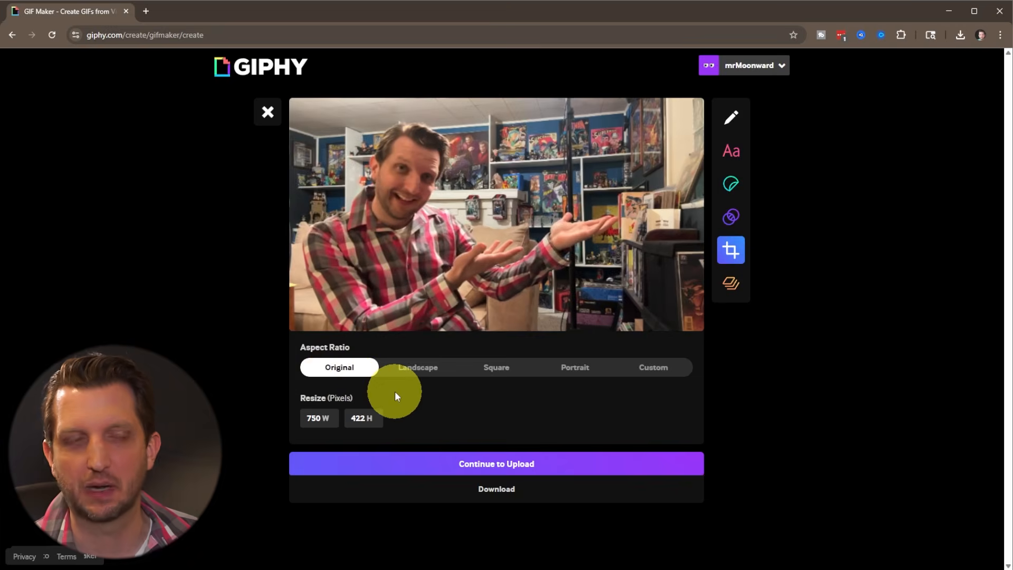
click(485, 371)
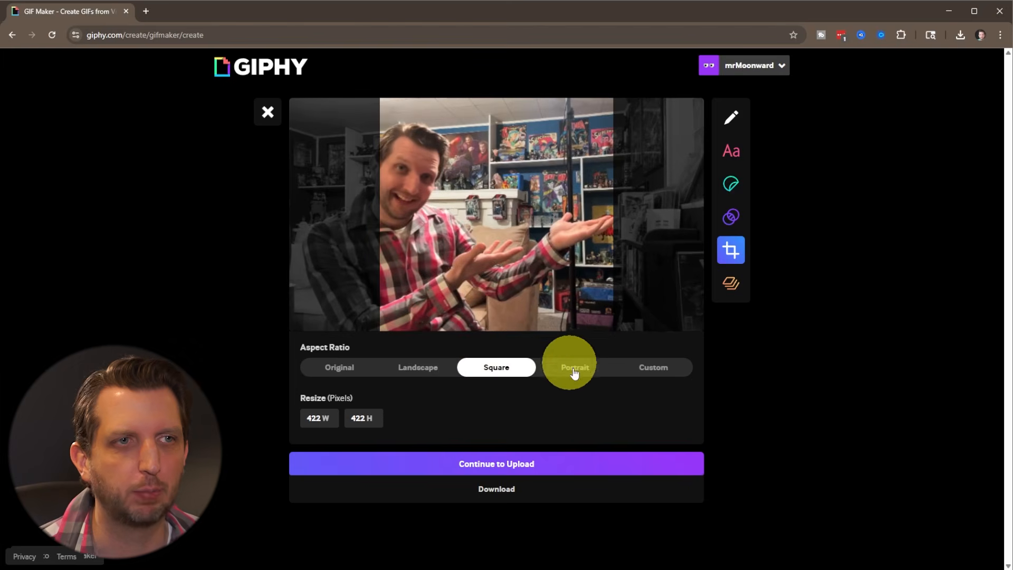
mouse_move(524, 242)
mouse_down()
mouse_move(461, 253)
mouse_move(501, 252)
mouse_move(521, 236)
mouse_move(454, 236)
mouse_move(530, 240)
mouse_move(523, 248)
mouse_up()
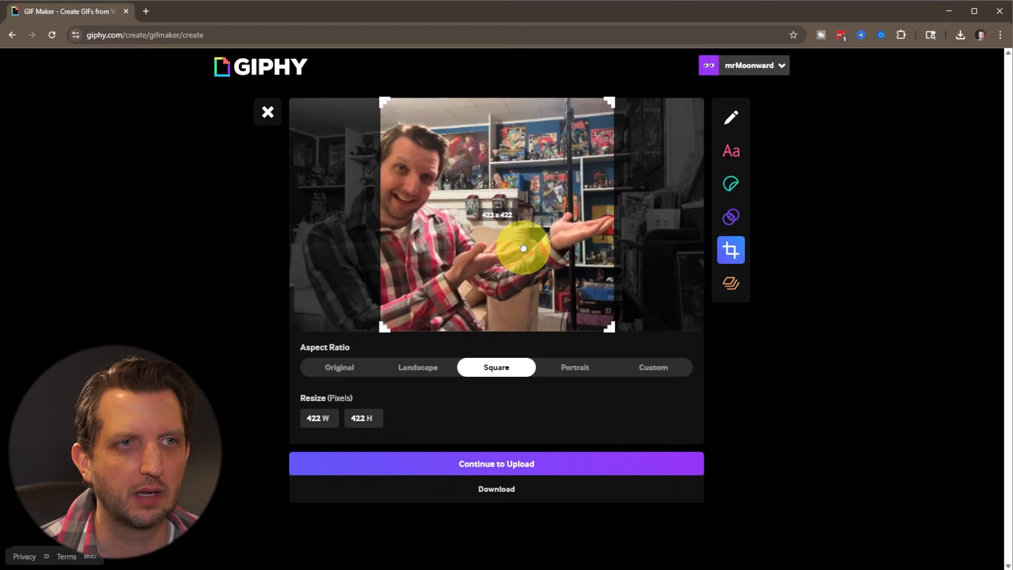
- Add the caption "Big Sale" to the GIF in the MEME text style
click(731, 153)
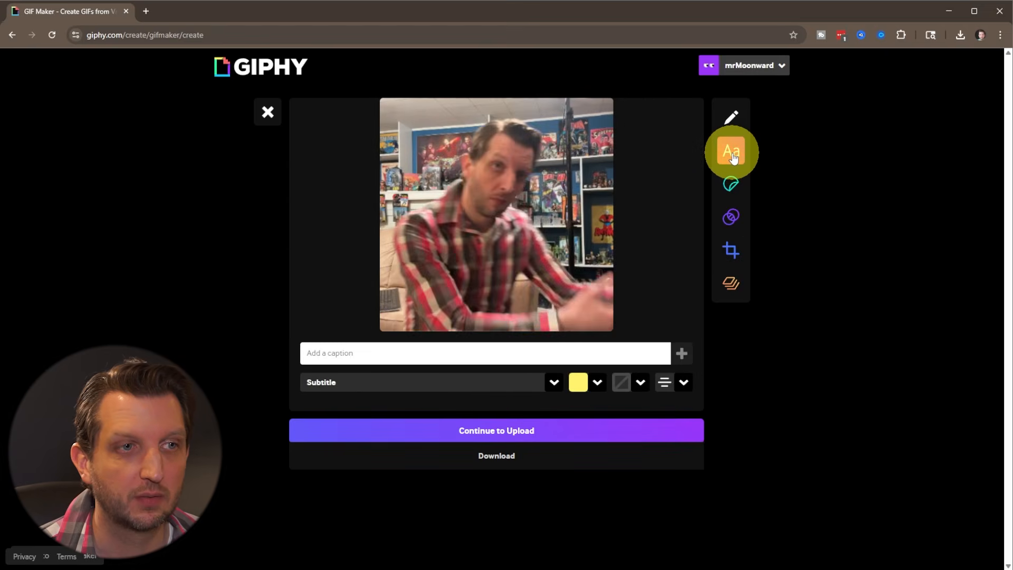
click(384, 390)
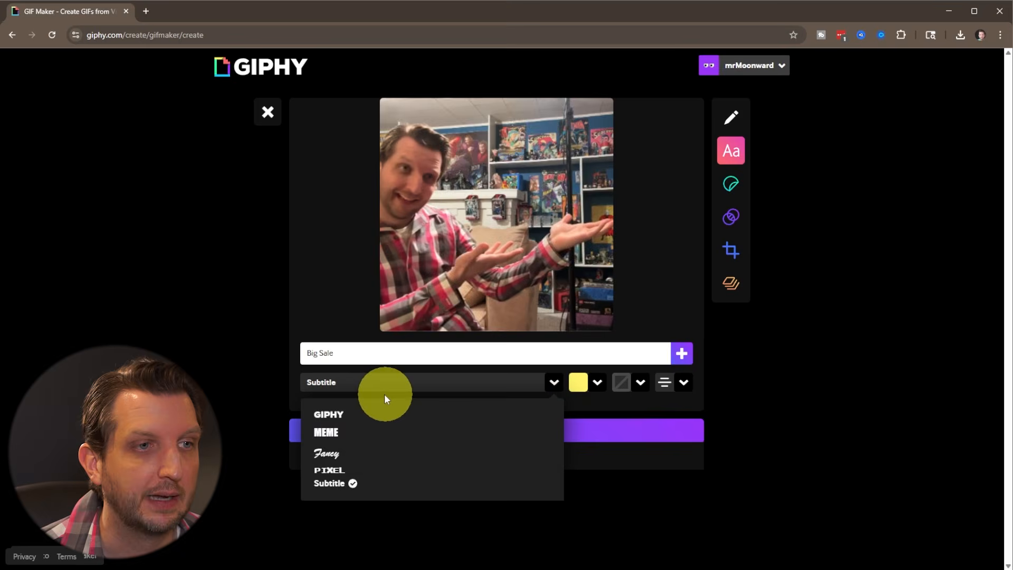
click(334, 431)
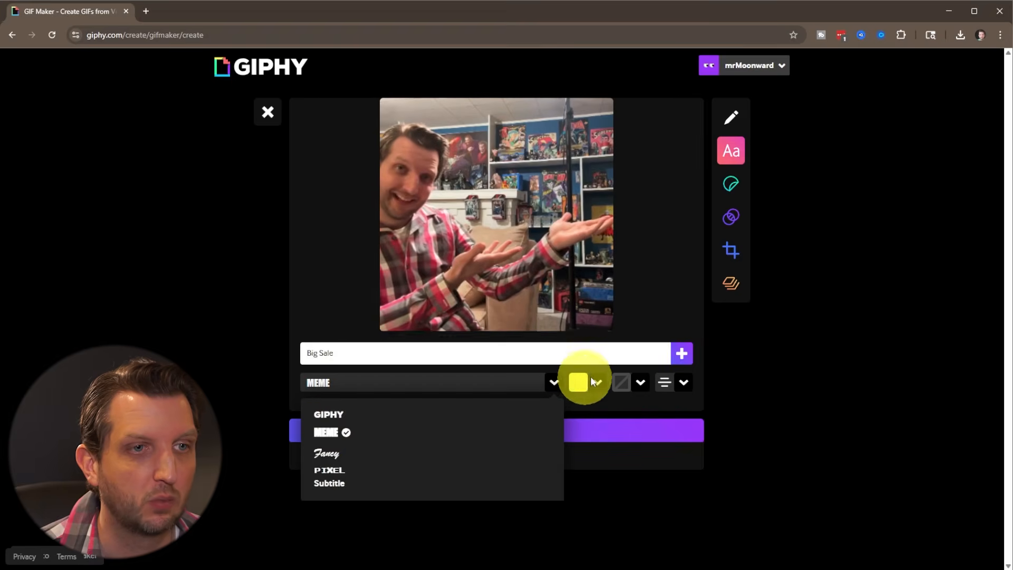
click(682, 354)
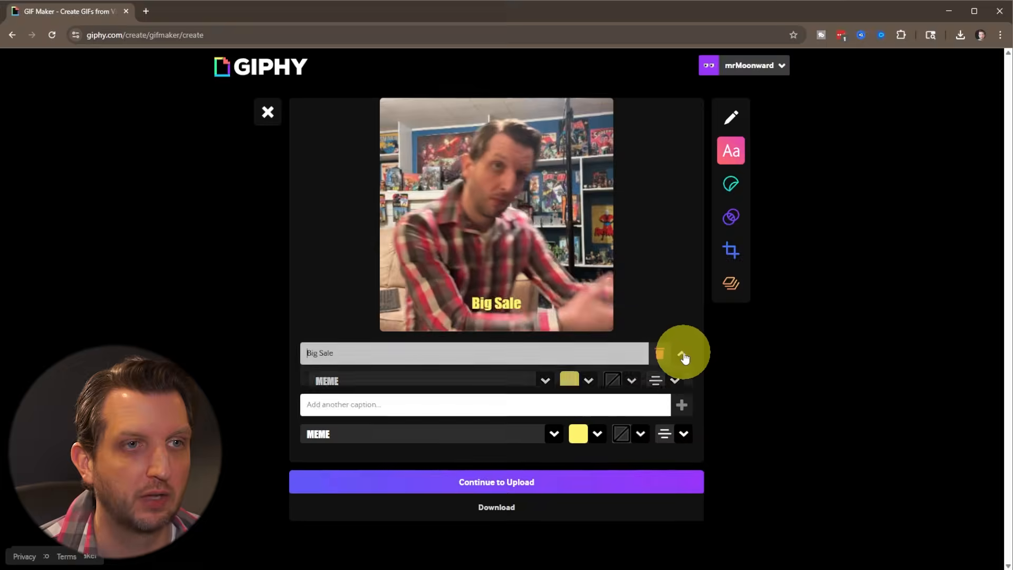
- Enlarge the "Big Sale" caption, place it above the man's outstretched hands, and give it a black outline of Normal thickness
drag(496, 303, 595, 223)
click(631, 380)
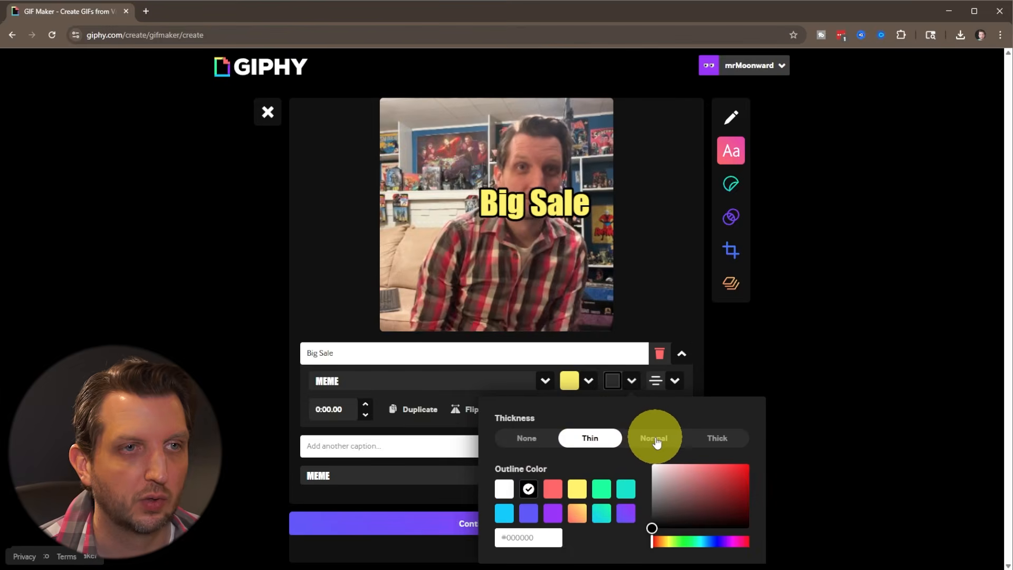
click(655, 442)
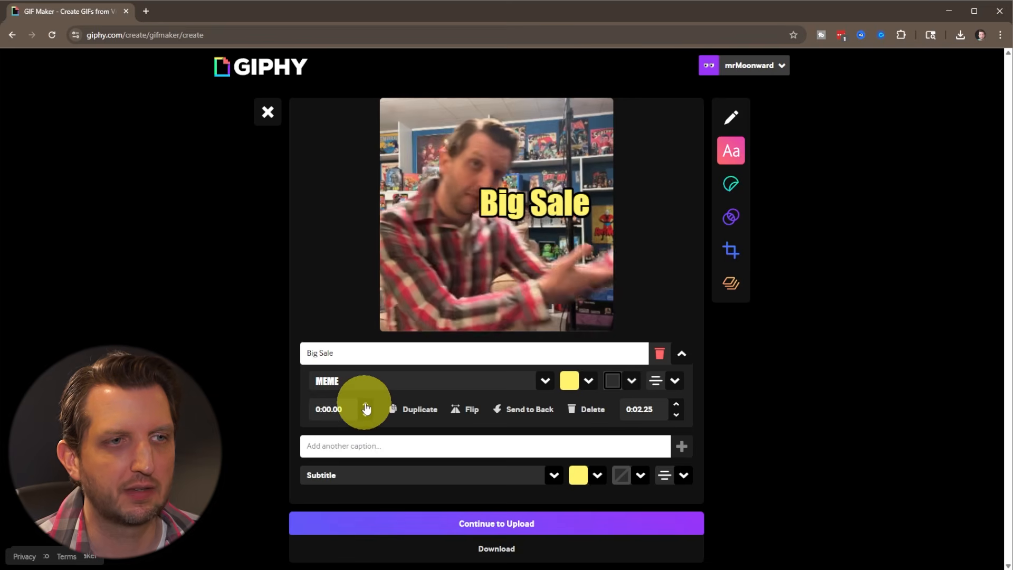
- Set the start time of the "Big Sale" caption to 0:01.28
click(366, 405)
click(366, 405)
click(366, 405)
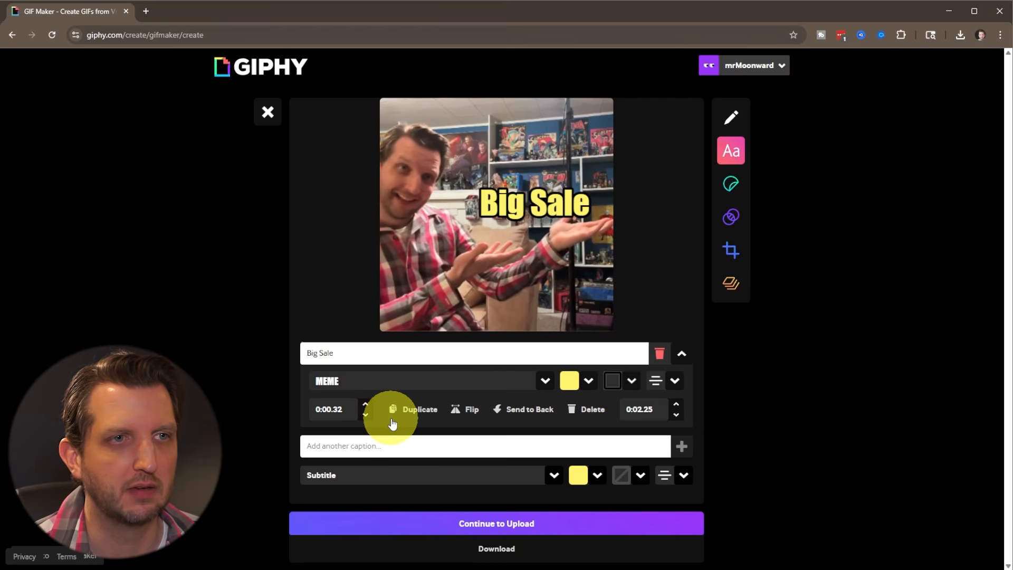
click(365, 405)
click(365, 406)
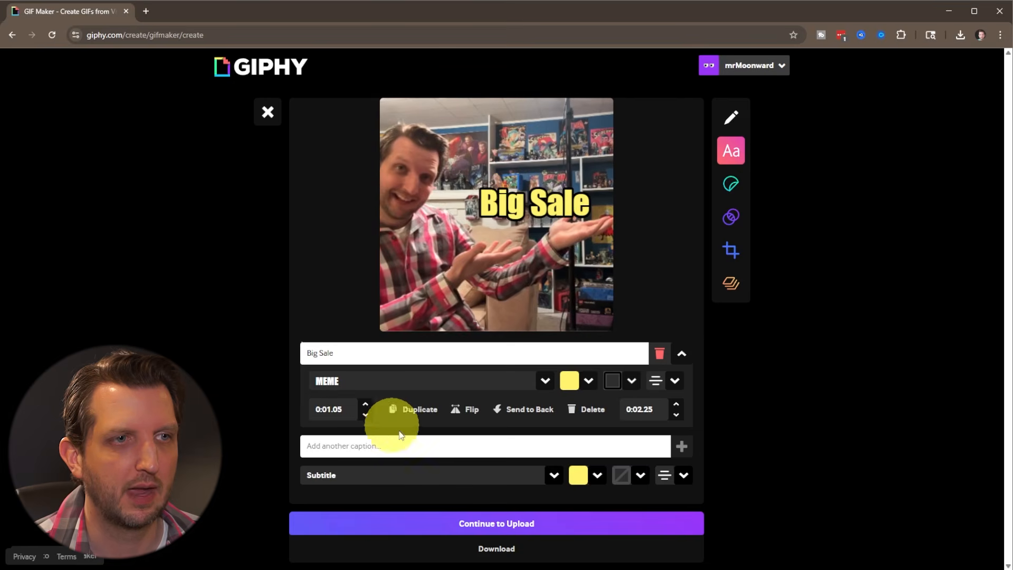
click(365, 405)
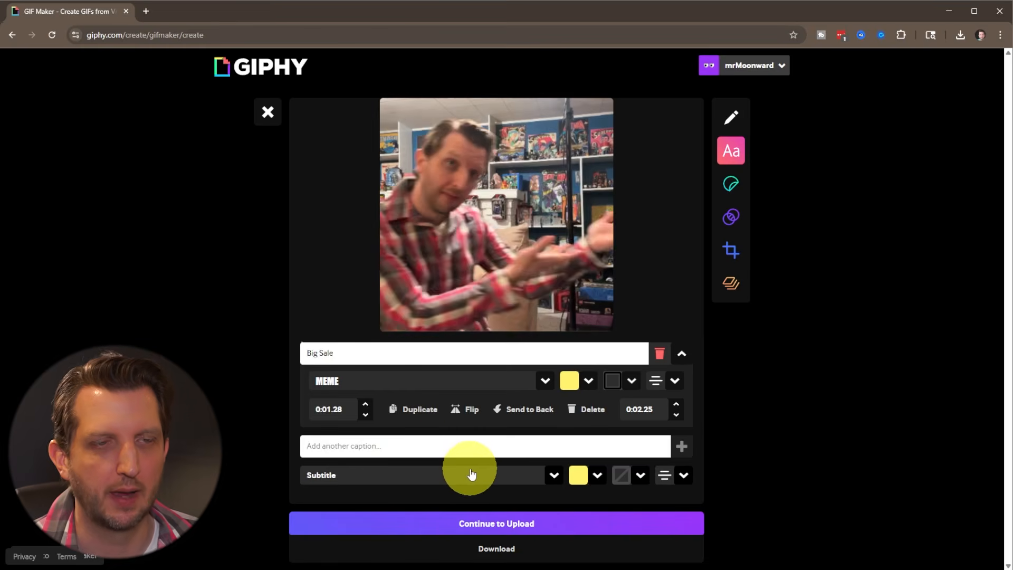
- Add the laughing dark-haired girl sticker from the trending stickers, shrink it, and place it in the GIF's upper-right corner
click(732, 183)
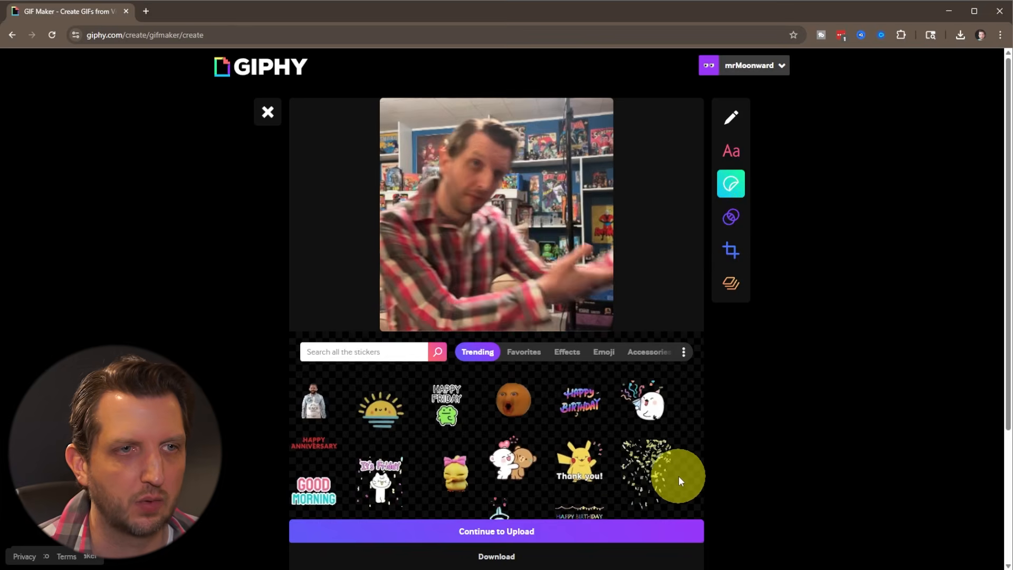
scroll(598, 496, down, 3)
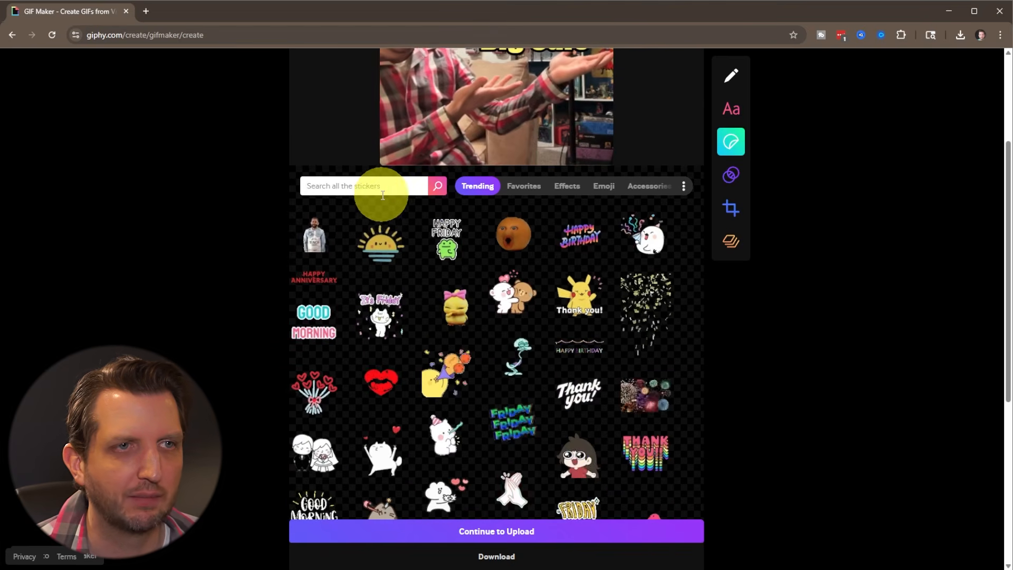
scroll(485, 302, down, 3)
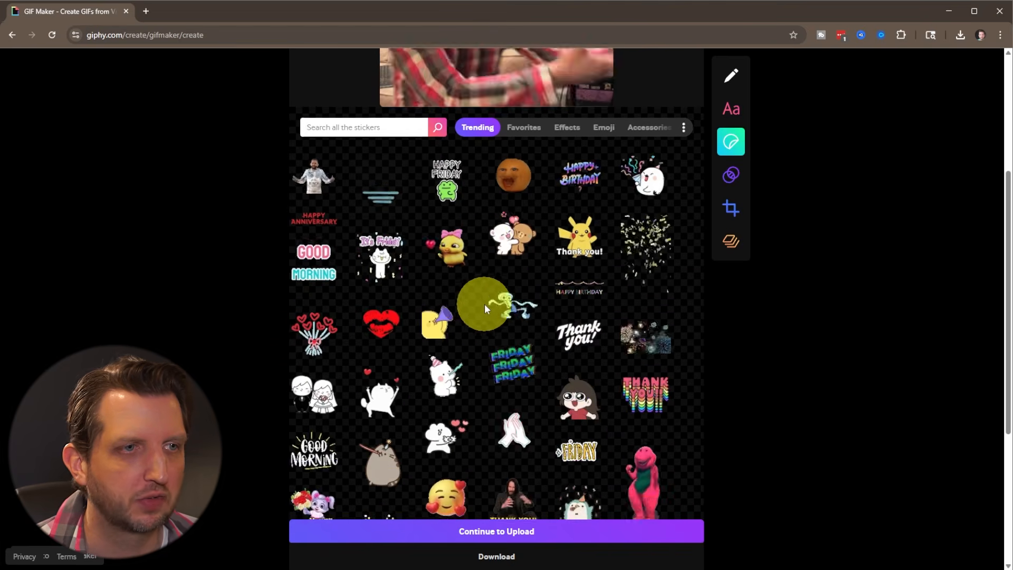
scroll(485, 303, down, 3)
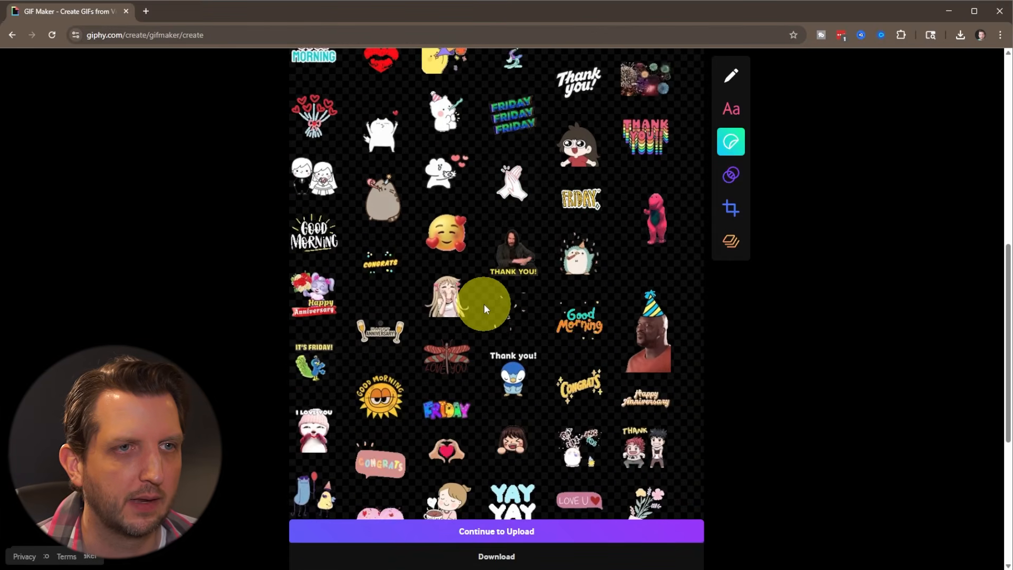
scroll(515, 386, down, 1)
click(515, 385)
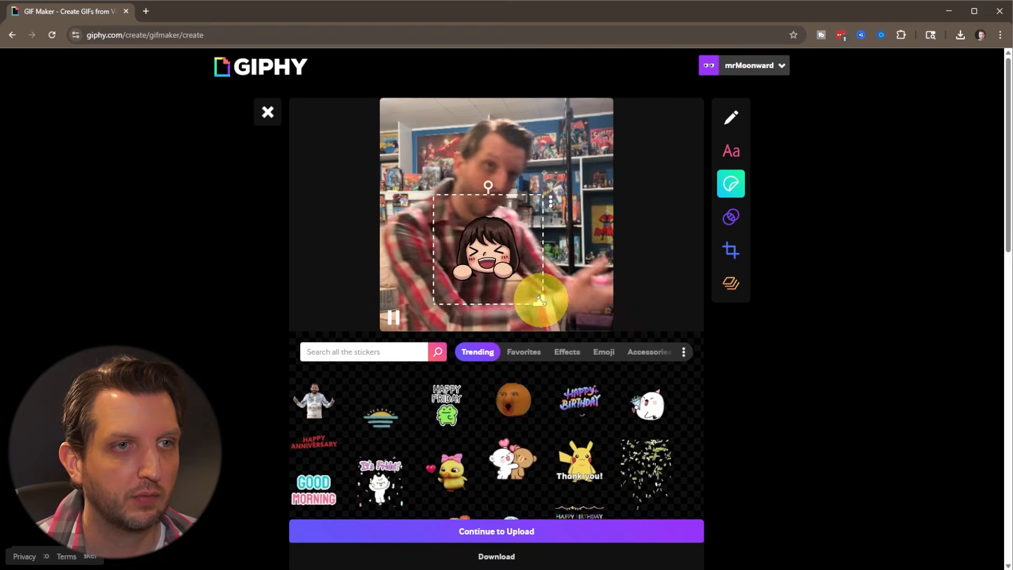
drag(540, 300, 518, 286)
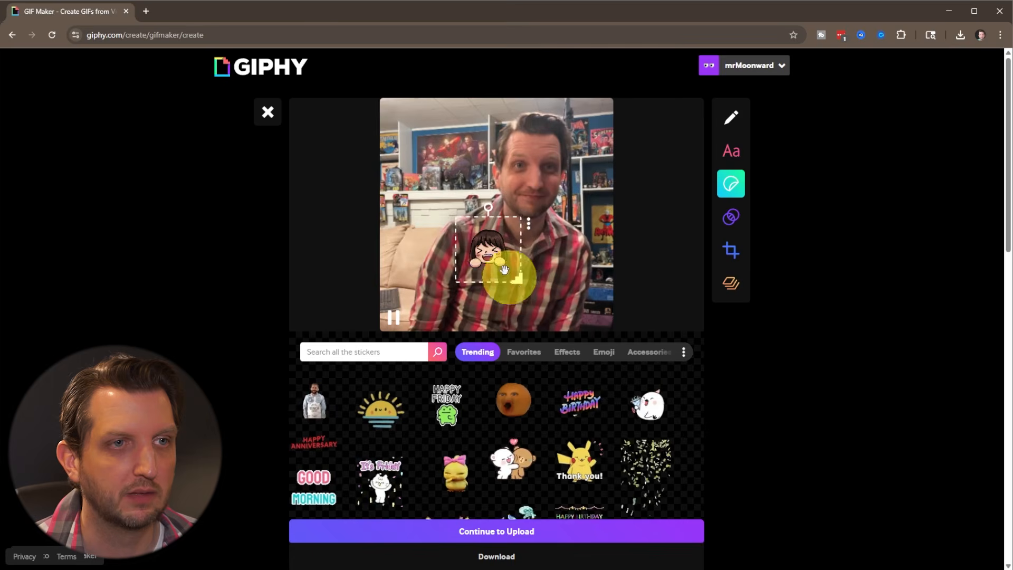
drag(499, 244, 587, 125)
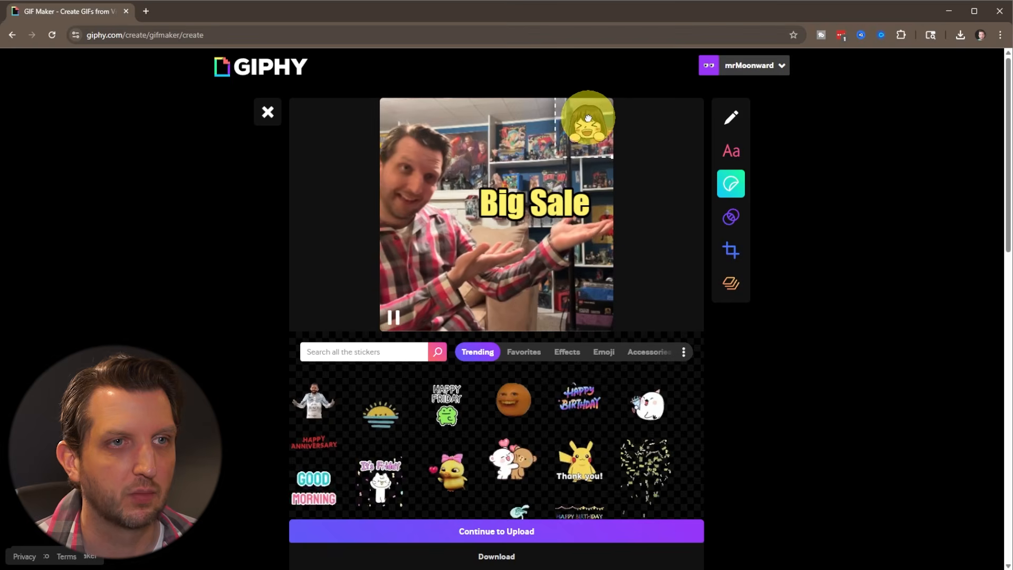
- Try the VHS and Rumble filters on the GIF and settle on the Groovy filter at 17% intensity
click(731, 217)
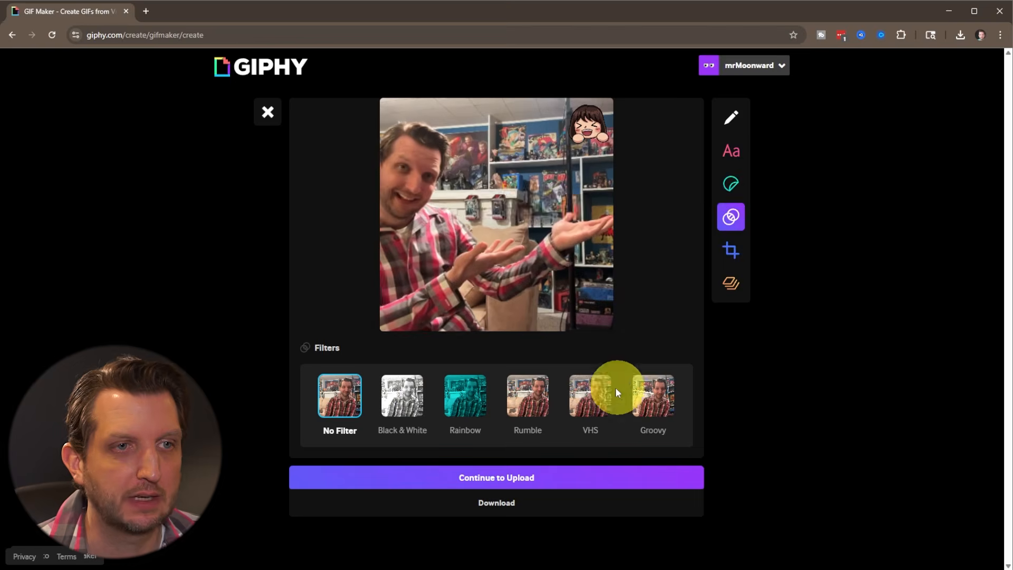
click(601, 402)
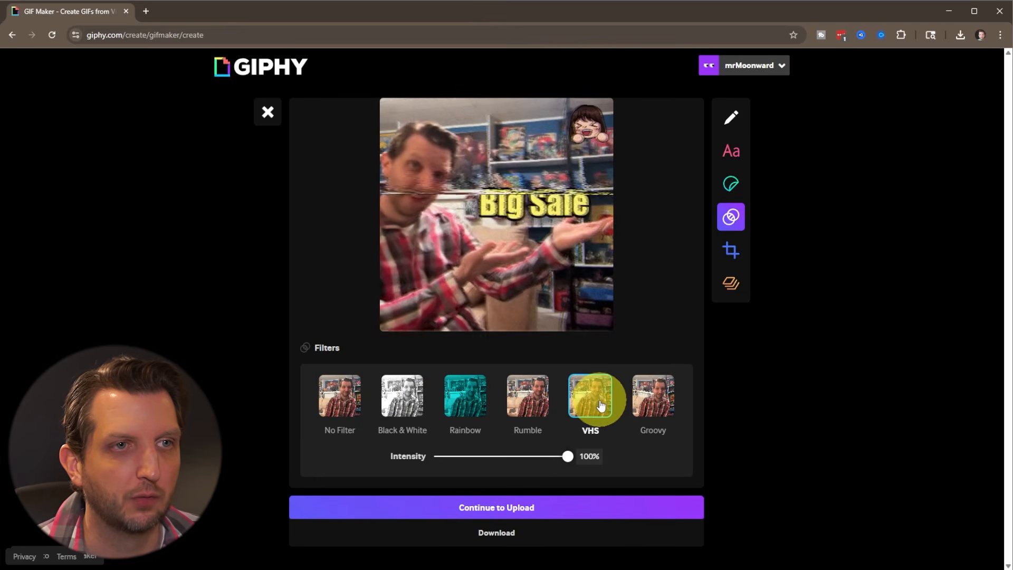
click(658, 398)
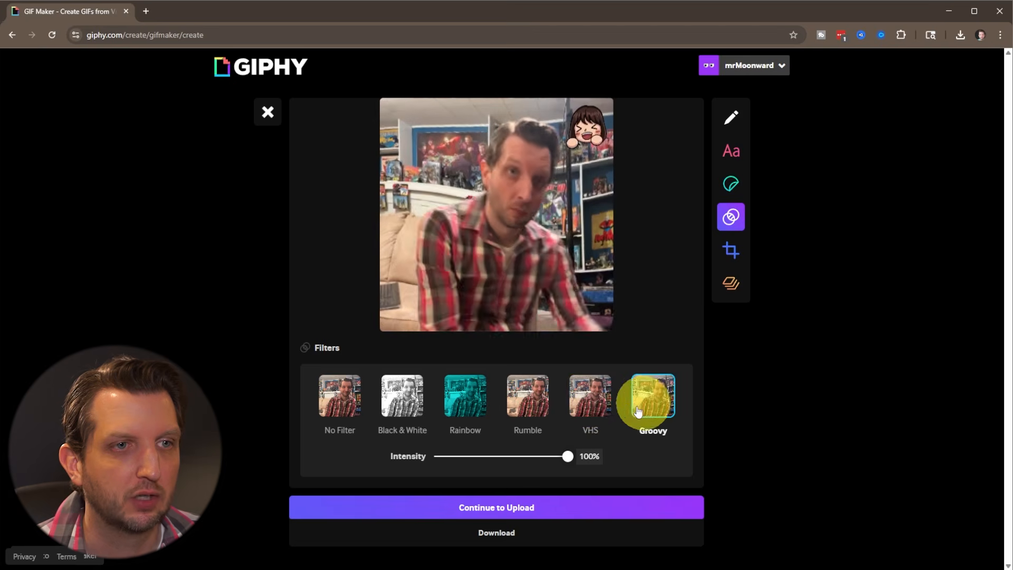
click(540, 415)
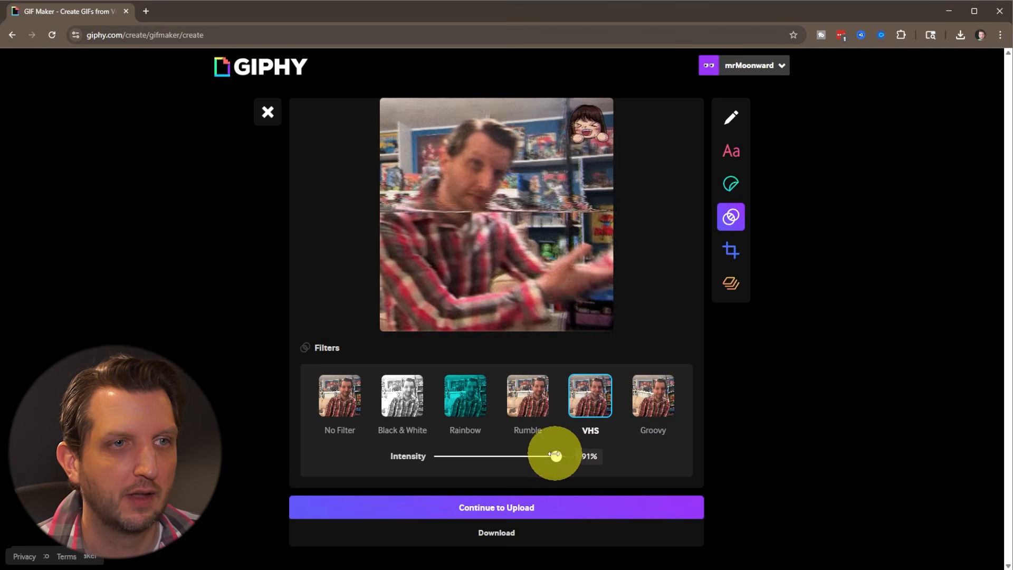
drag(555, 455, 540, 454)
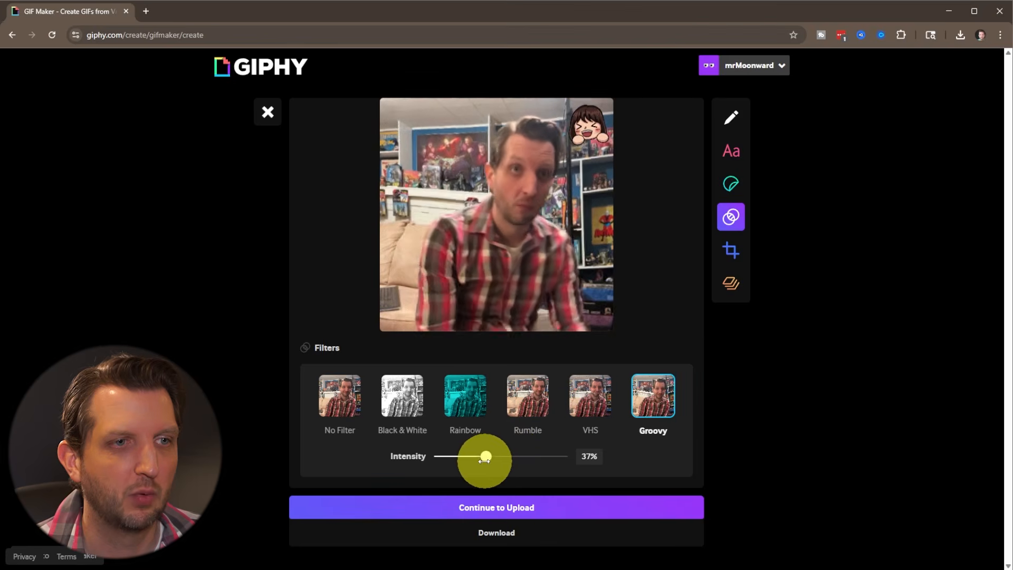
drag(470, 461, 457, 462)
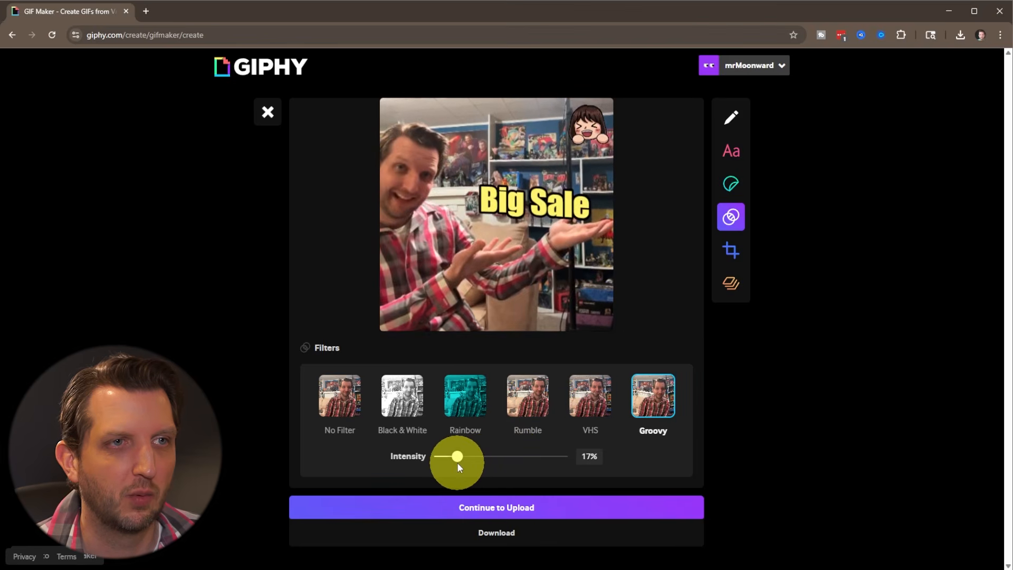
- In the layers timeline, shift the start points so the uppermost girl sticker lasts 1.81 s and the "Big Sale" caption lasts 0.92 s
click(730, 284)
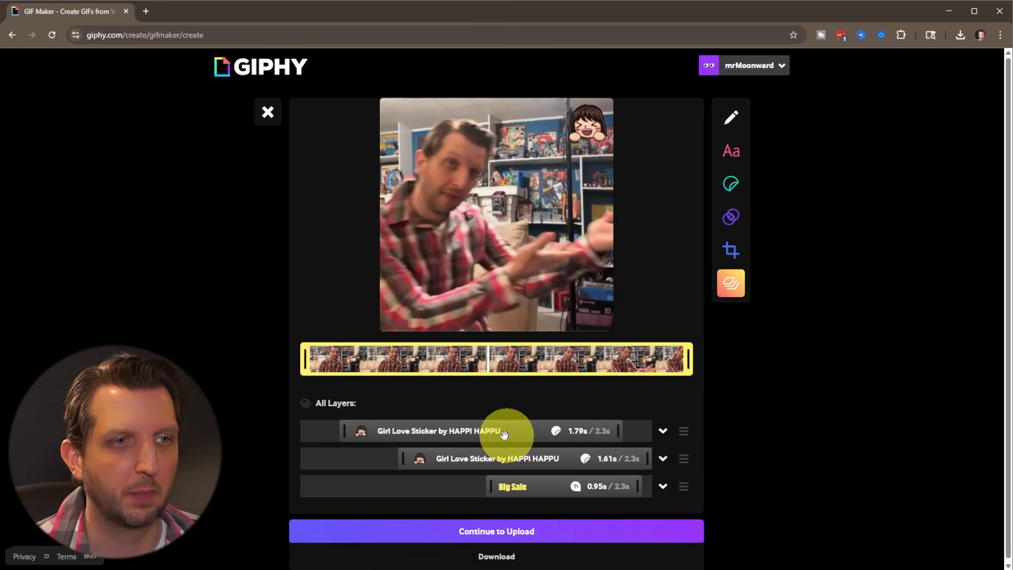
drag(344, 431, 346, 432)
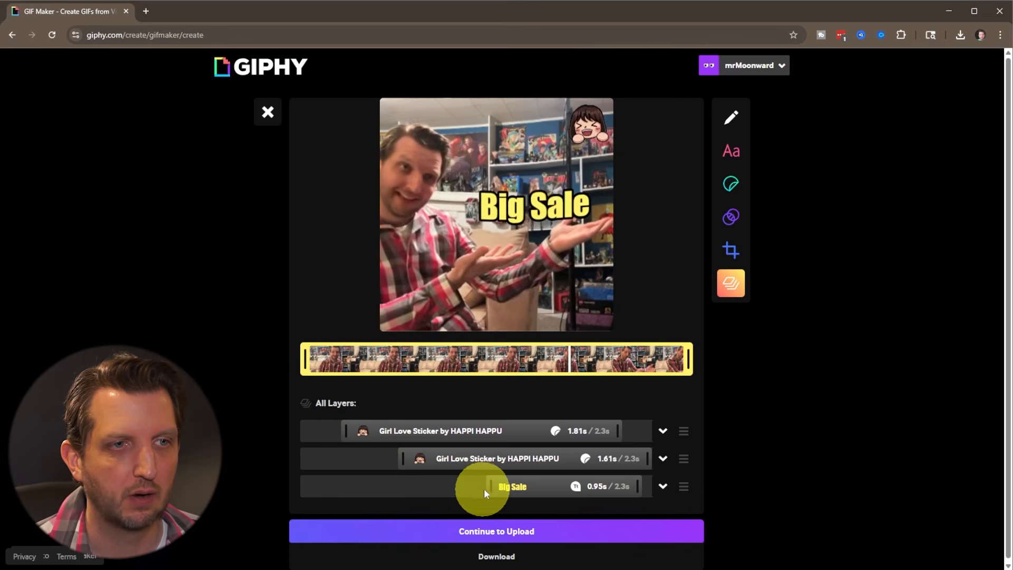
drag(487, 486, 492, 486)
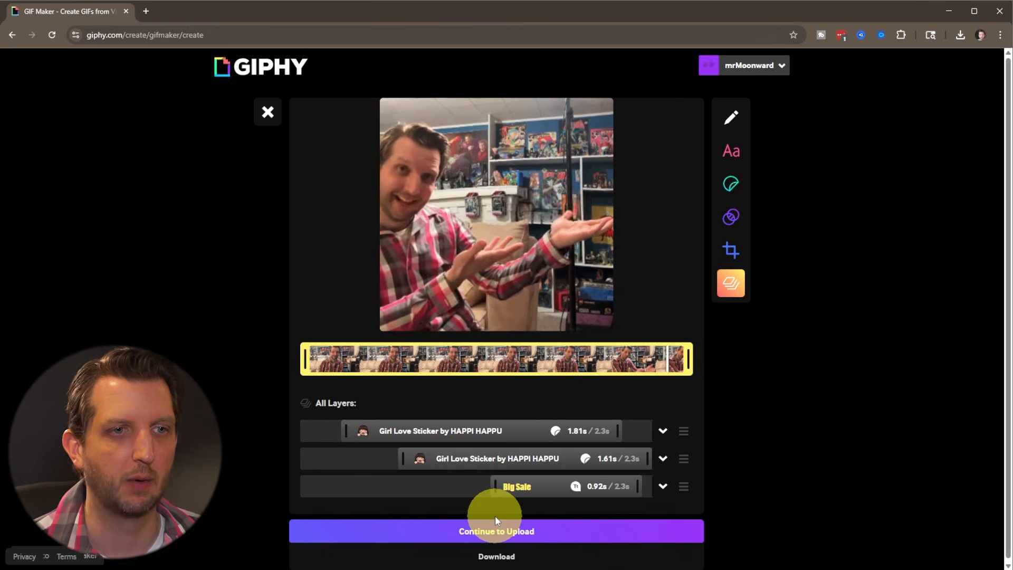
- Continue to the upload details of the finished GIF and set its visibility to Private
scroll(190, 493, down, 1)
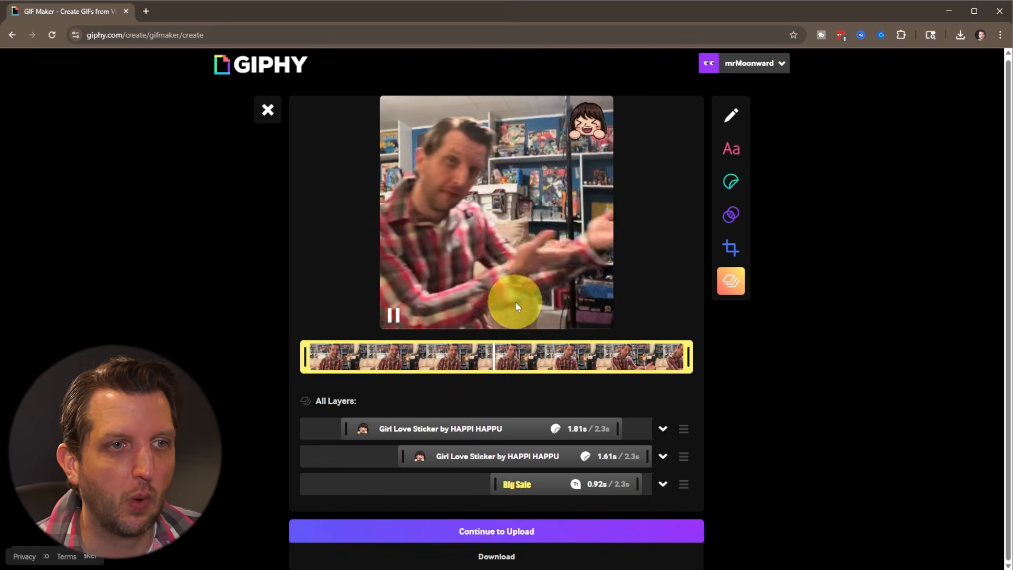
click(504, 534)
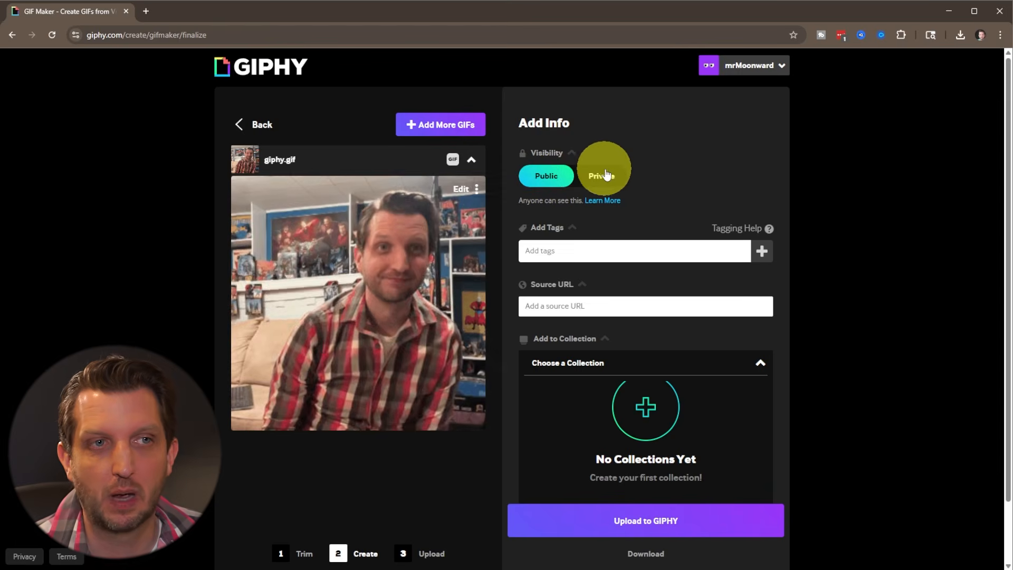
click(604, 177)
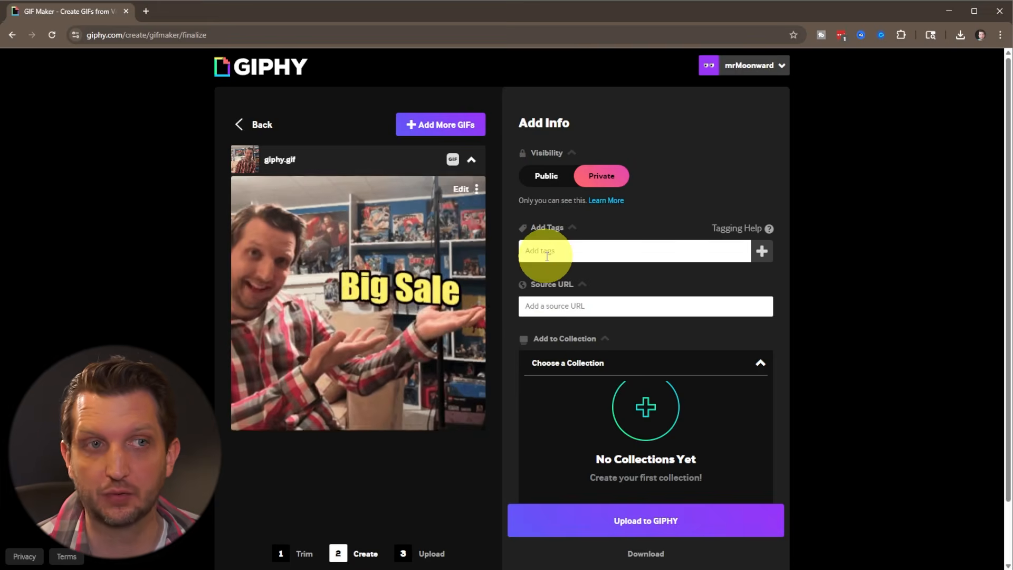
- Add the tag "big sale" to the GIF and upload it to GIPHY
click(546, 257)
text(b)
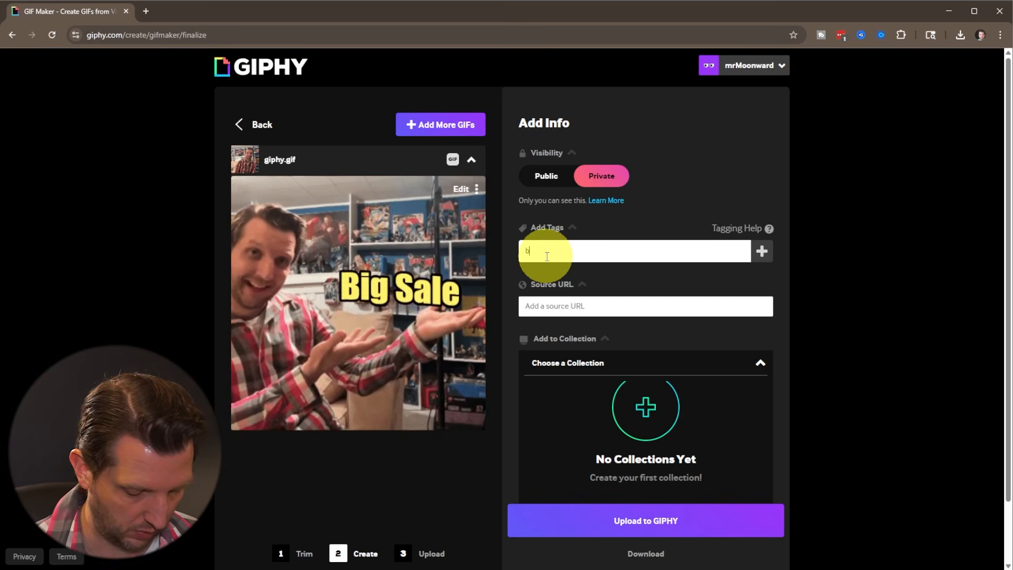
text(ig sale)
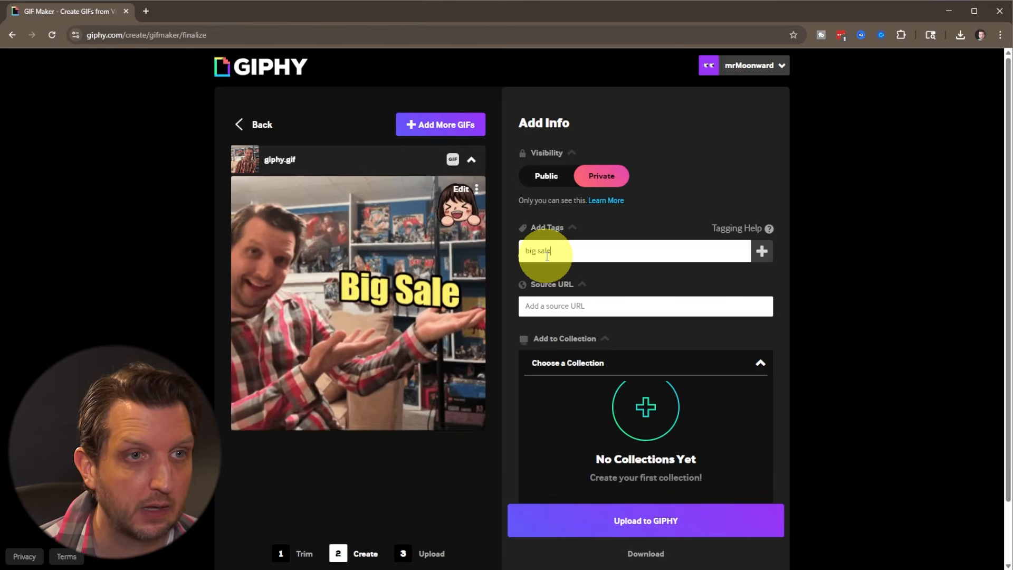
key(Return)
scroll(663, 308, down, 1)
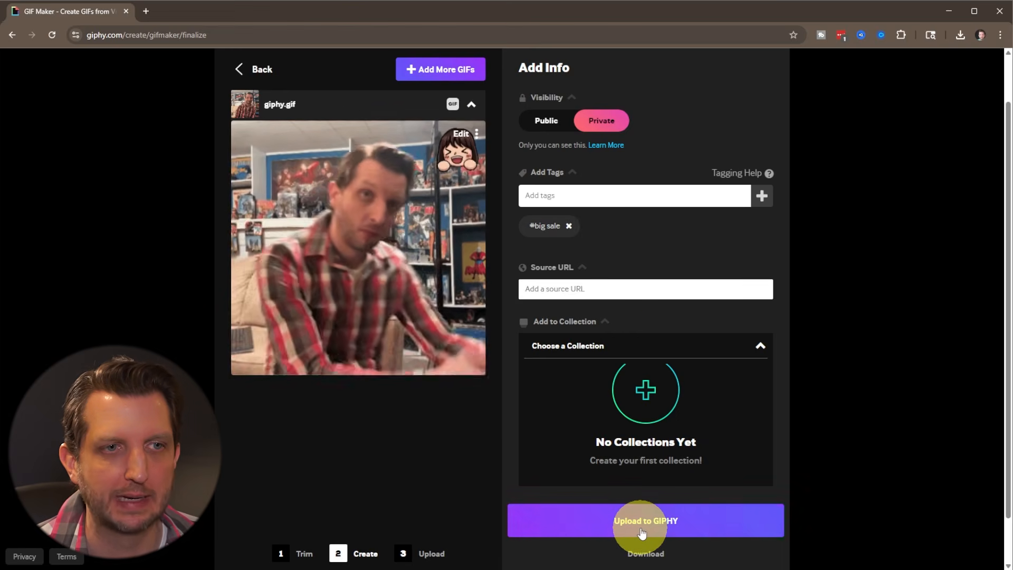
click(639, 525)
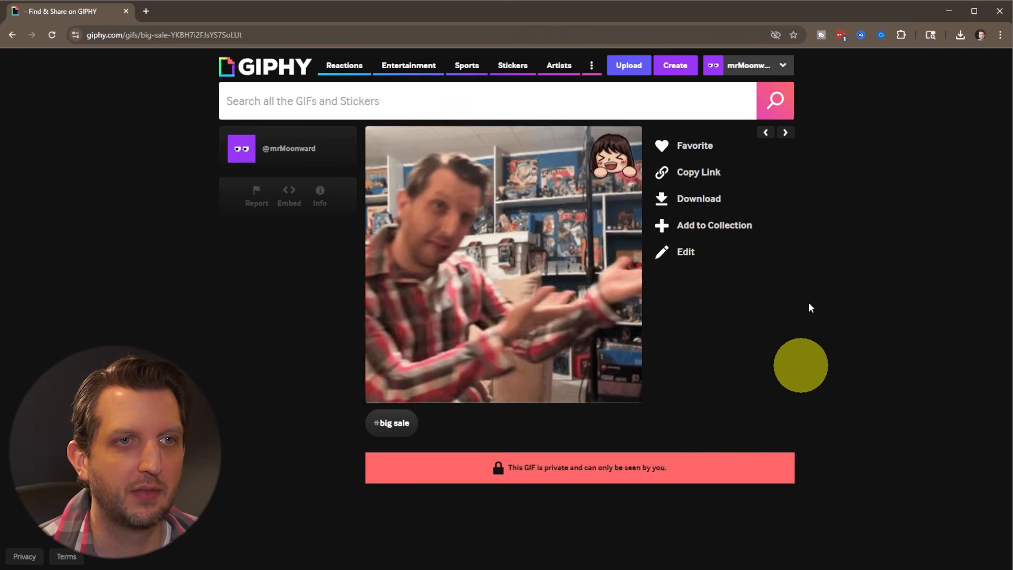
- Download the uploaded GIF to the computer and open the account's channel page
click(700, 201)
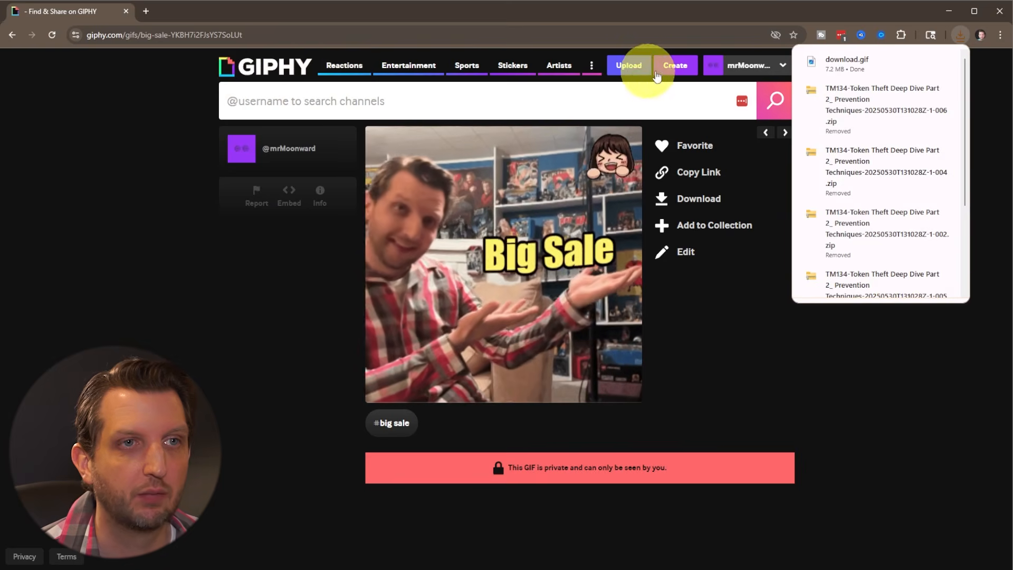
click(745, 64)
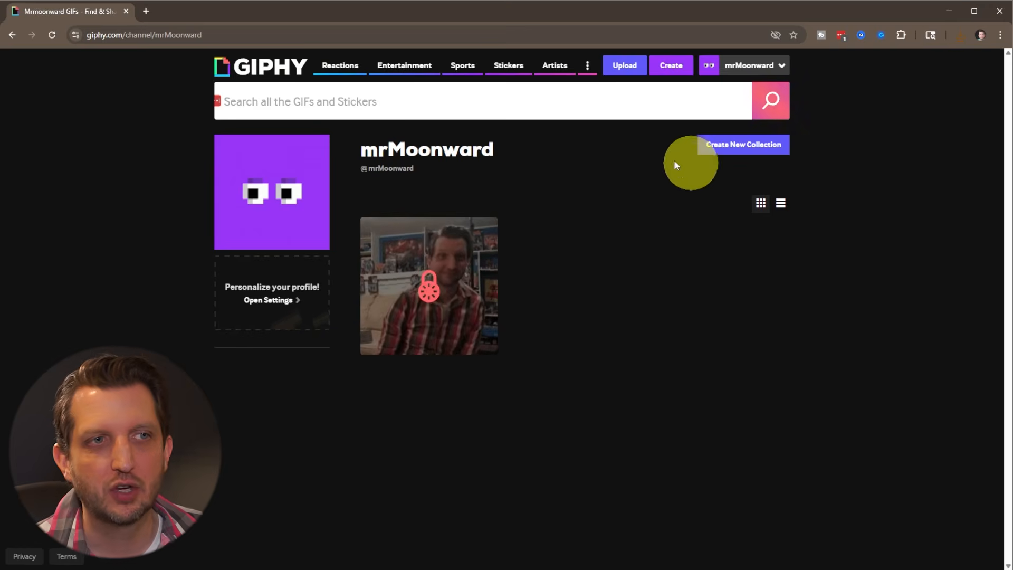